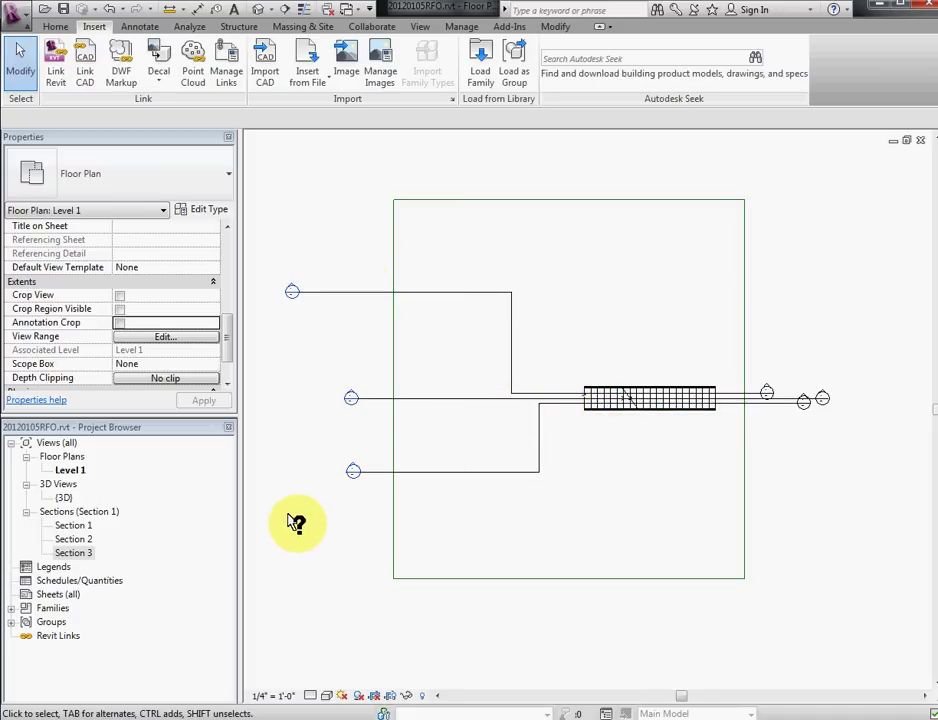
Step: Review Sections 1, 2 and 3, then return to the Level 1 floor plan
{"action": "mouse_move", "coordinate": [442, 356]}
{"action": "middle_mouse_down"}
{"action": "mouse_move", "coordinate": [440, 365]}
{"action": "mouse_move", "coordinate": [430, 356]}
{"action": "middle_mouse_up"}
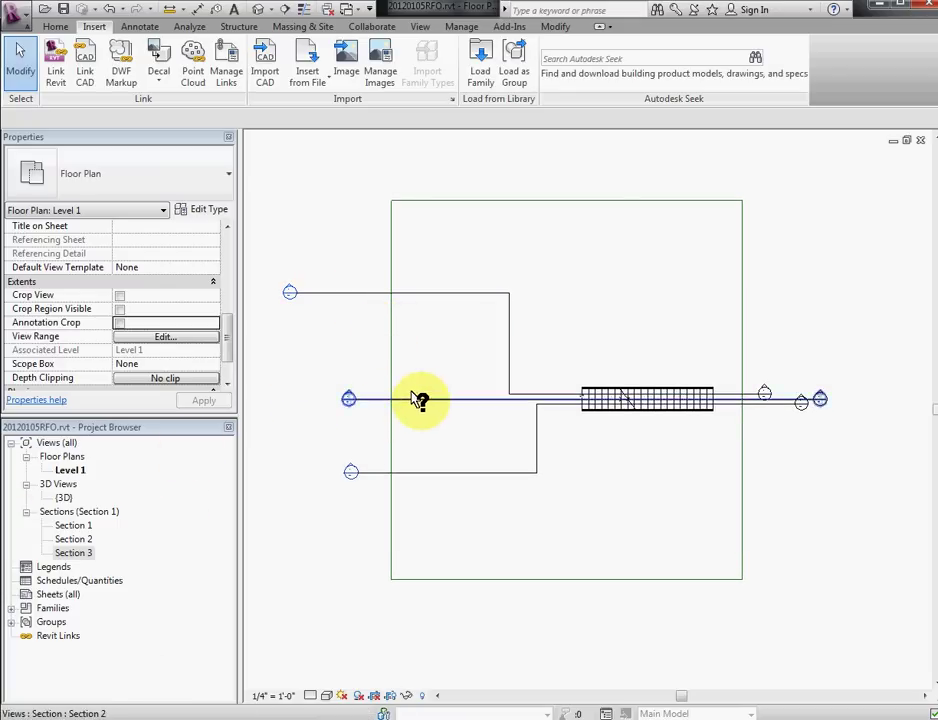
{"action": "left_click", "coordinate": [77, 524]}
{"action": "double_click", "coordinate": [77, 524]}
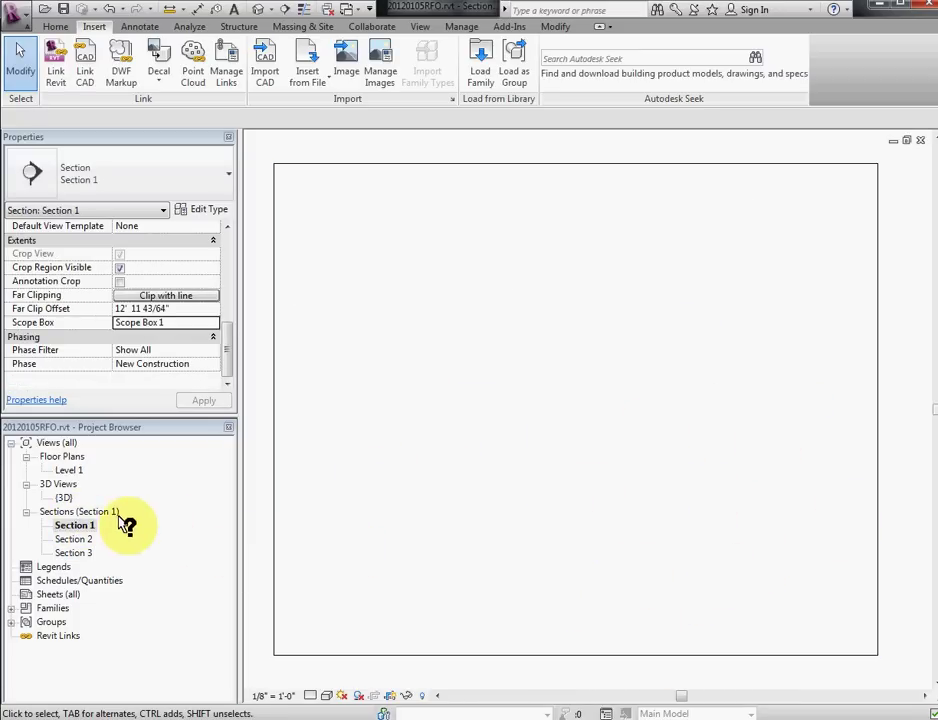
{"action": "double_click", "coordinate": [75, 539]}
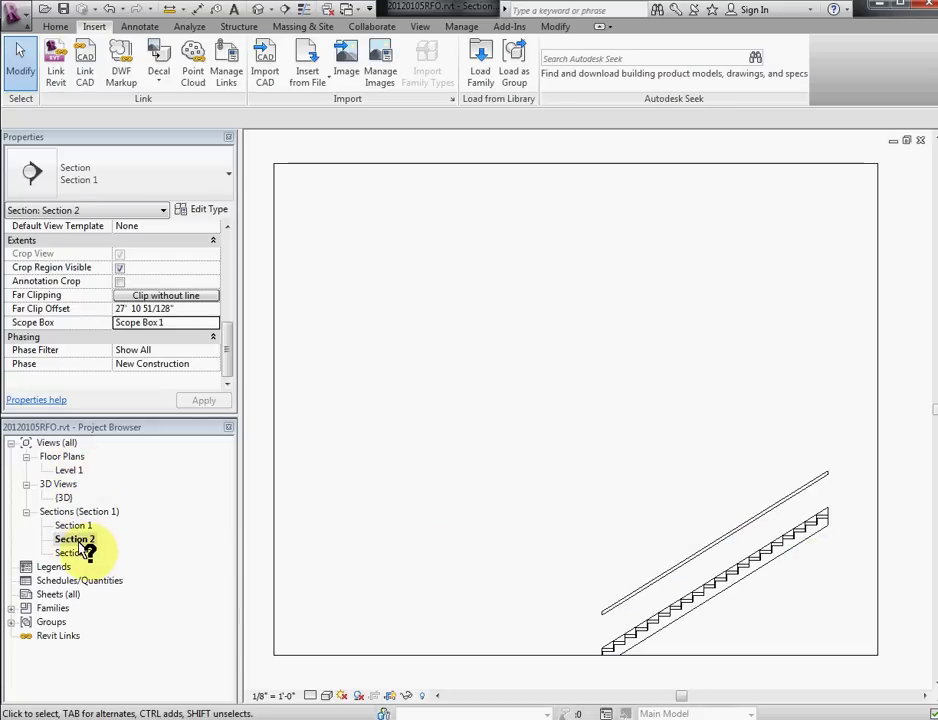
{"action": "double_click", "coordinate": [80, 553]}
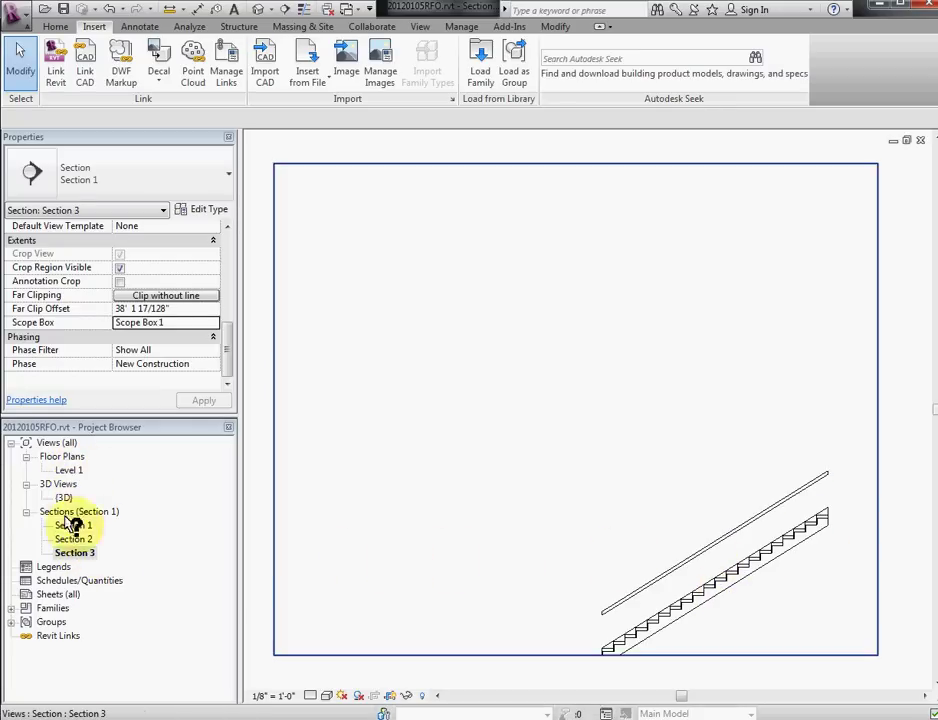
{"action": "double_click", "coordinate": [69, 470]}
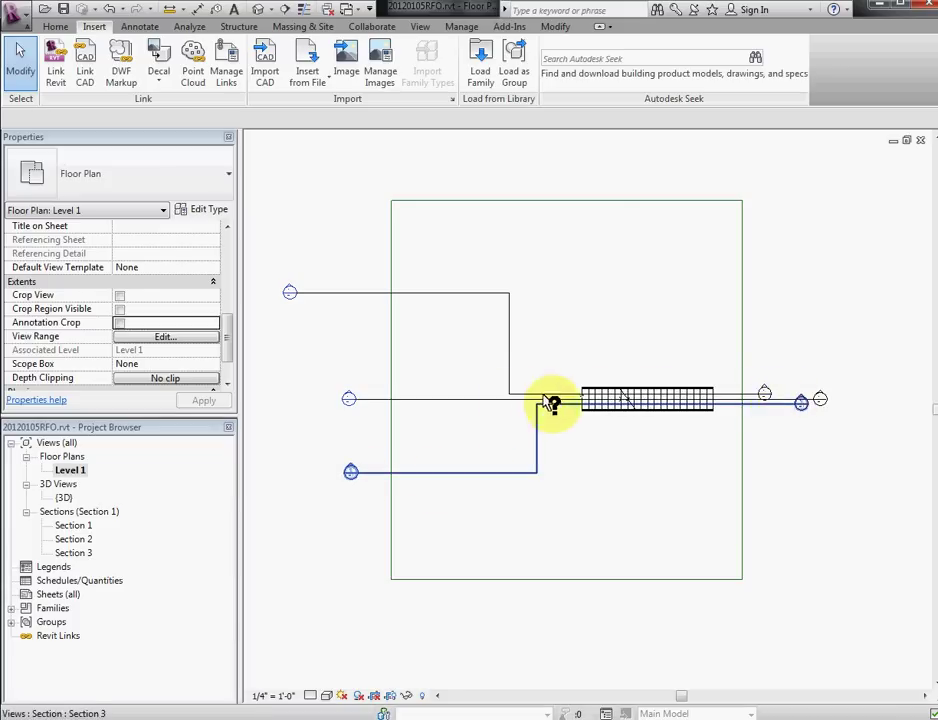
Step: Draw a horizontal section line through the stair, from left to right
{"action": "mouse_move", "coordinate": [530, 318]}
{"action": "middle_mouse_down"}
{"action": "mouse_move", "coordinate": [513, 322]}
{"action": "mouse_move", "coordinate": [532, 332]}
{"action": "middle_mouse_up"}
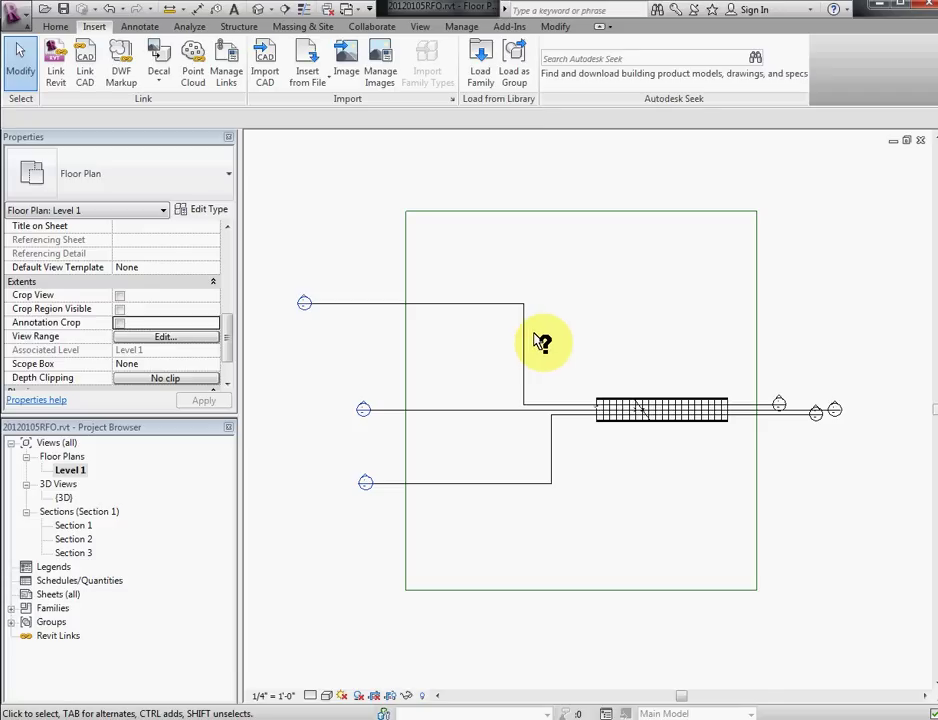
{"action": "mouse_move", "coordinate": [535, 337]}
{"action": "middle_mouse_down"}
{"action": "mouse_move", "coordinate": [520, 340]}
{"action": "mouse_move", "coordinate": [505, 327]}
{"action": "mouse_move", "coordinate": [525, 340]}
{"action": "middle_mouse_up"}
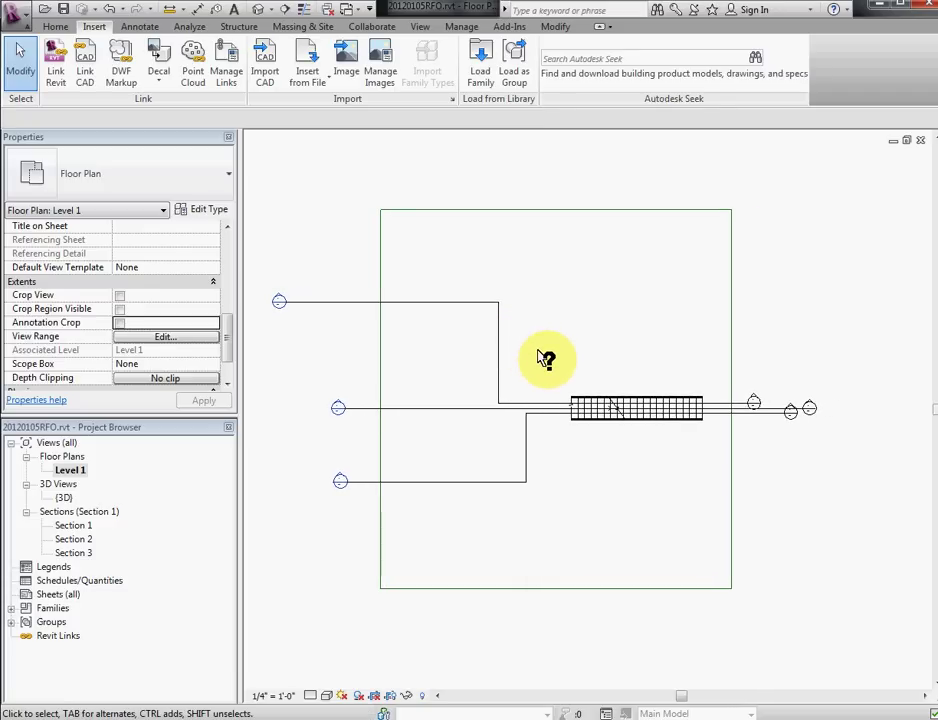
{"action": "left_click", "coordinate": [283, 8]}
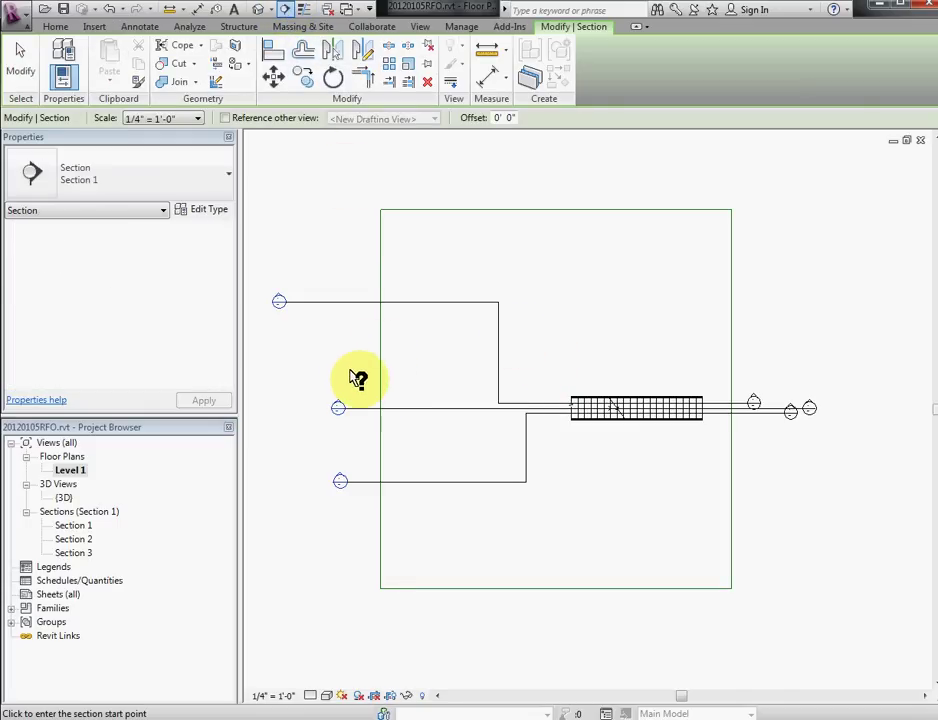
{"action": "left_click", "coordinate": [356, 397]}
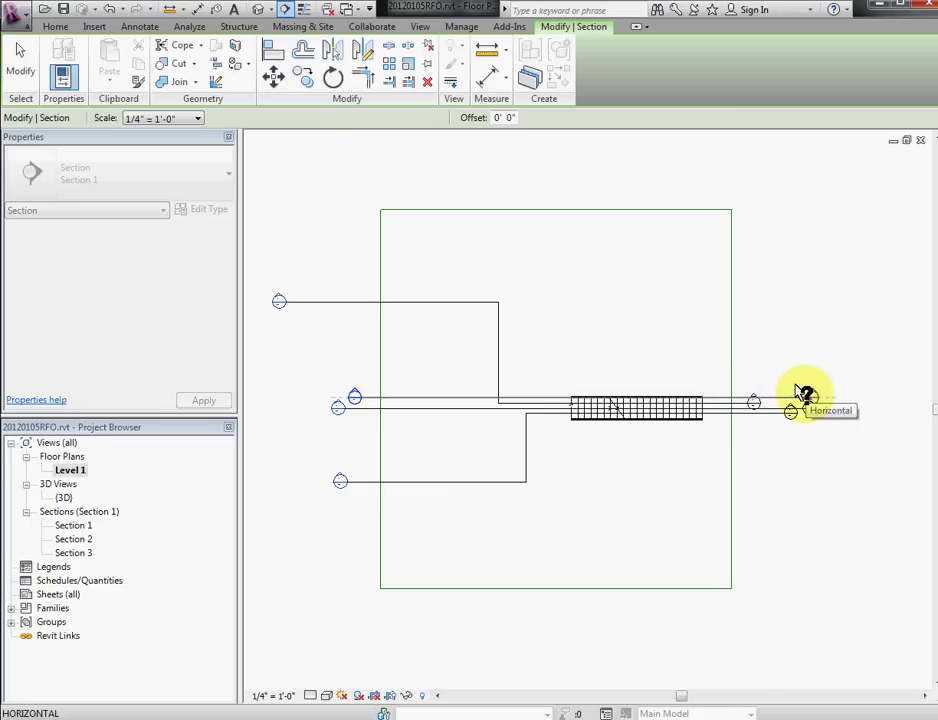
{"action": "left_click", "coordinate": [826, 393]}
{"action": "key", "text": "Escape"}
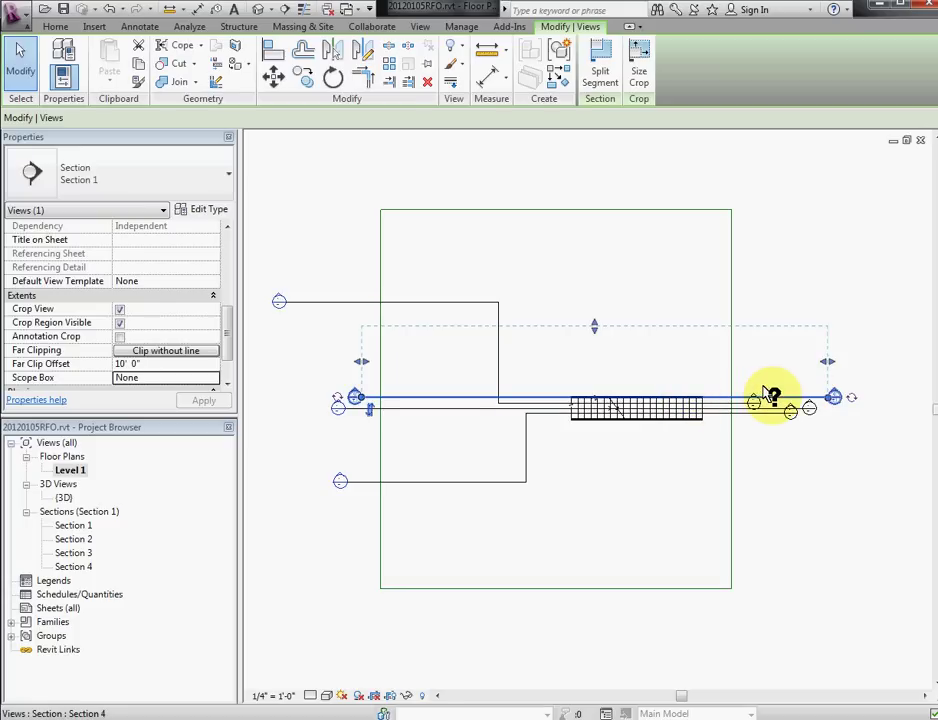
Step: Split the new section line and jog its left portion upward
{"action": "key", "text": "Down"}
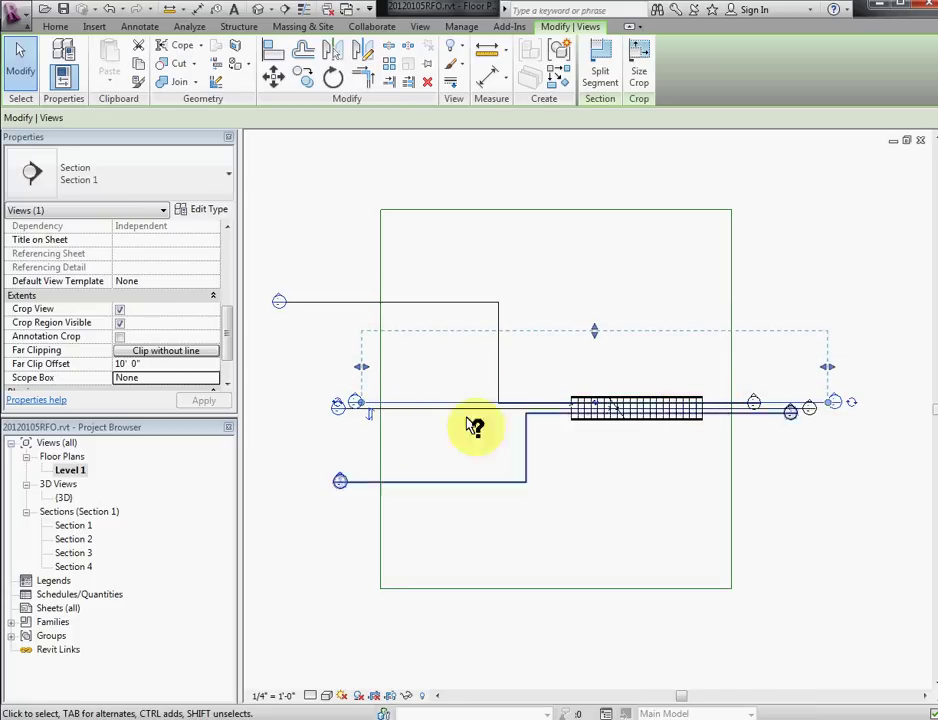
{"action": "left_click", "coordinate": [590, 78]}
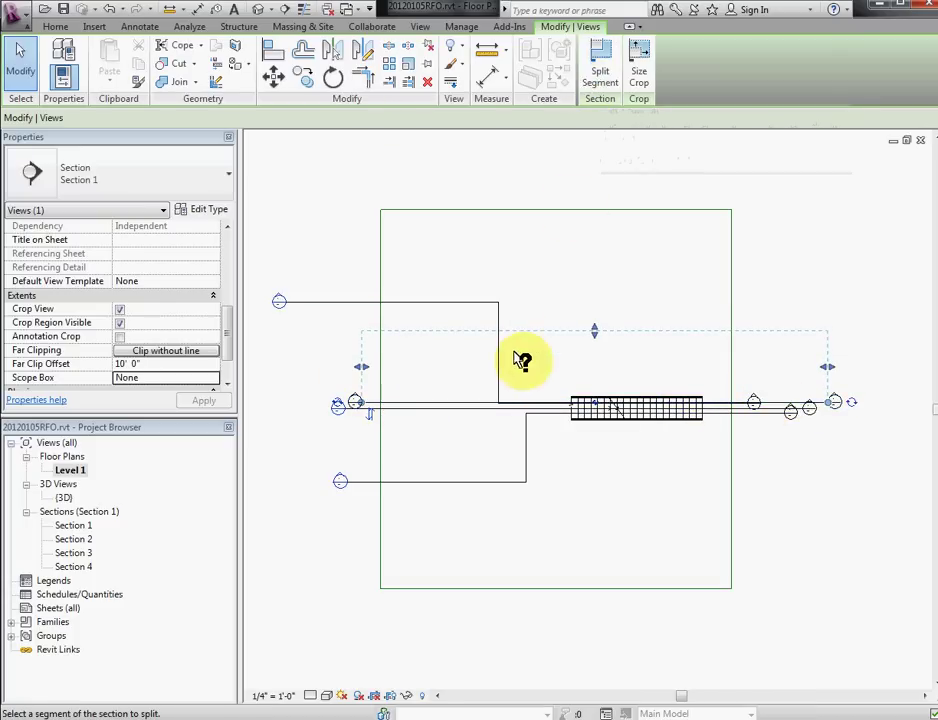
{"action": "left_click", "coordinate": [551, 399]}
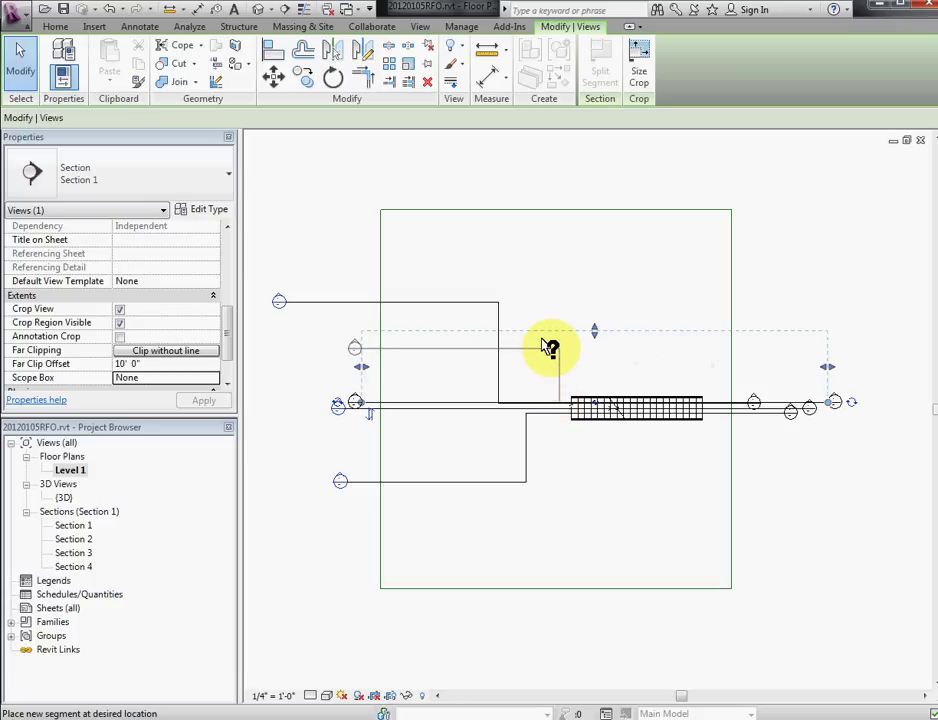
{"action": "left_click", "coordinate": [549, 348]}
Step: Assign Scope Box 1 to the section and select the Section 4 view
{"action": "left_click", "coordinate": [208, 377]}
{"action": "left_click", "coordinate": [137, 402]}
{"action": "left_click", "coordinate": [73, 566]}
{"action": "double_click", "coordinate": [65, 566]}
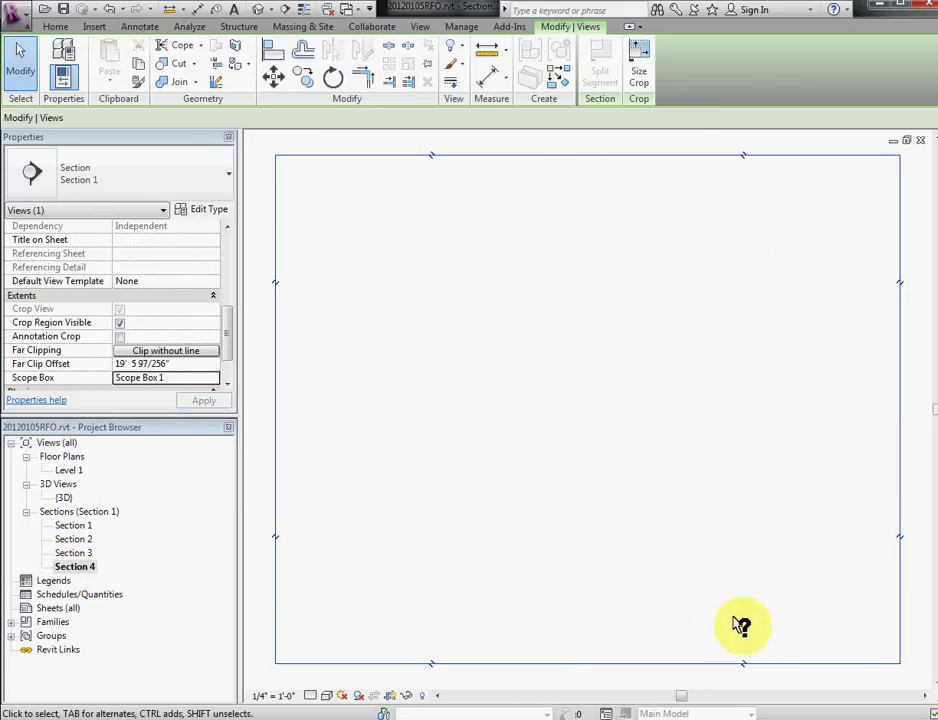
{"action": "double_click", "coordinate": [70, 470]}
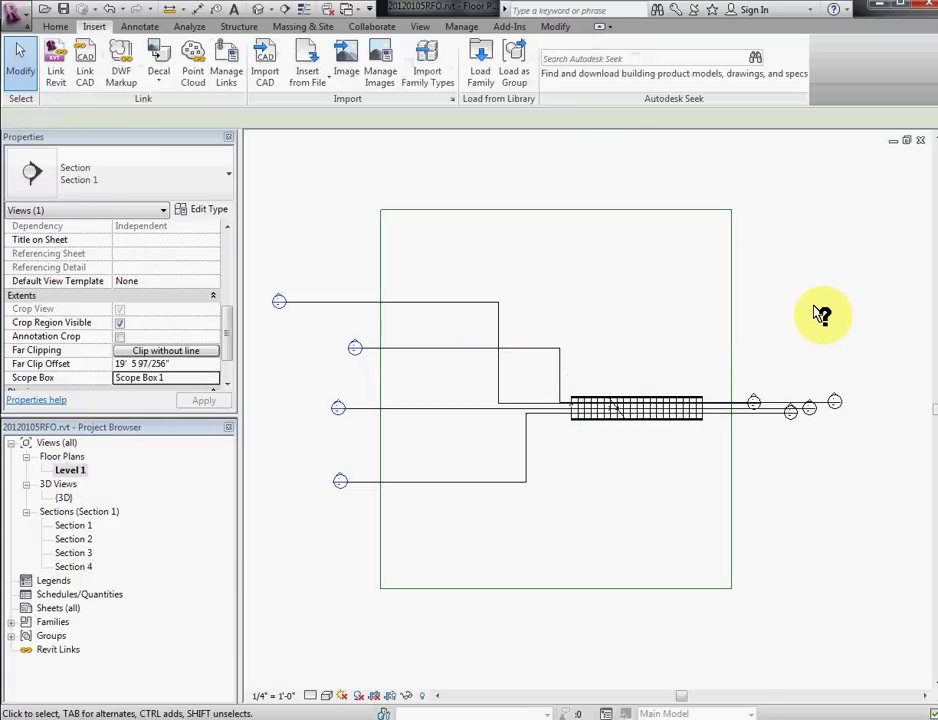
Step: Draw another section line right to left through the stair and flip its viewing direction
{"action": "left_click", "coordinate": [285, 8]}
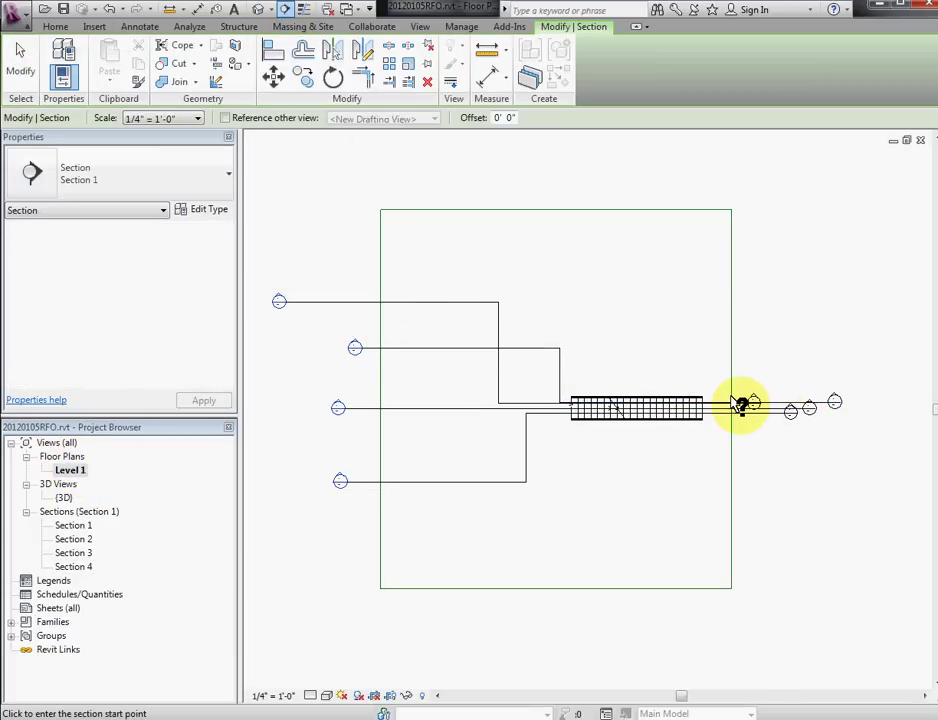
{"action": "scroll", "coordinate": [752, 402], "scroll_direction": "up", "scroll_amount": 1}
{"action": "scroll", "coordinate": [762, 398], "scroll_direction": "down", "scroll_amount": 1}
{"action": "left_click", "coordinate": [775, 395]}
{"action": "left_click", "coordinate": [301, 398]}
{"action": "left_click", "coordinate": [771, 405]}
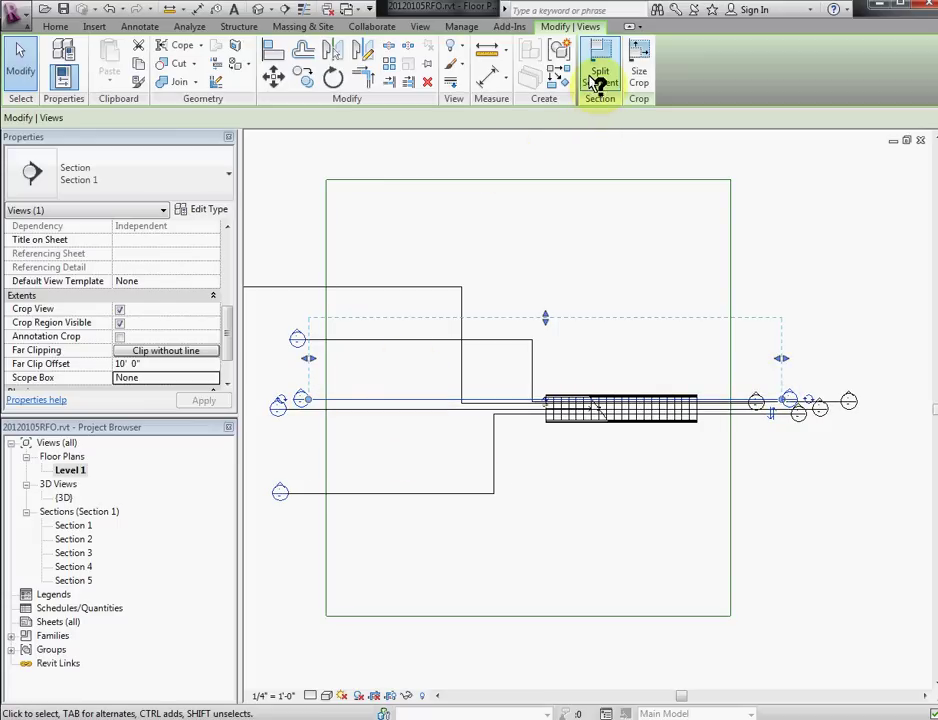
Step: Split the new section line near its middle and jog that part upward
{"action": "left_click", "coordinate": [598, 76]}
{"action": "left_click", "coordinate": [498, 398]}
{"action": "left_click", "coordinate": [497, 324]}
{"action": "key", "text": "Escape"}
{"action": "key", "text": "Escape"}
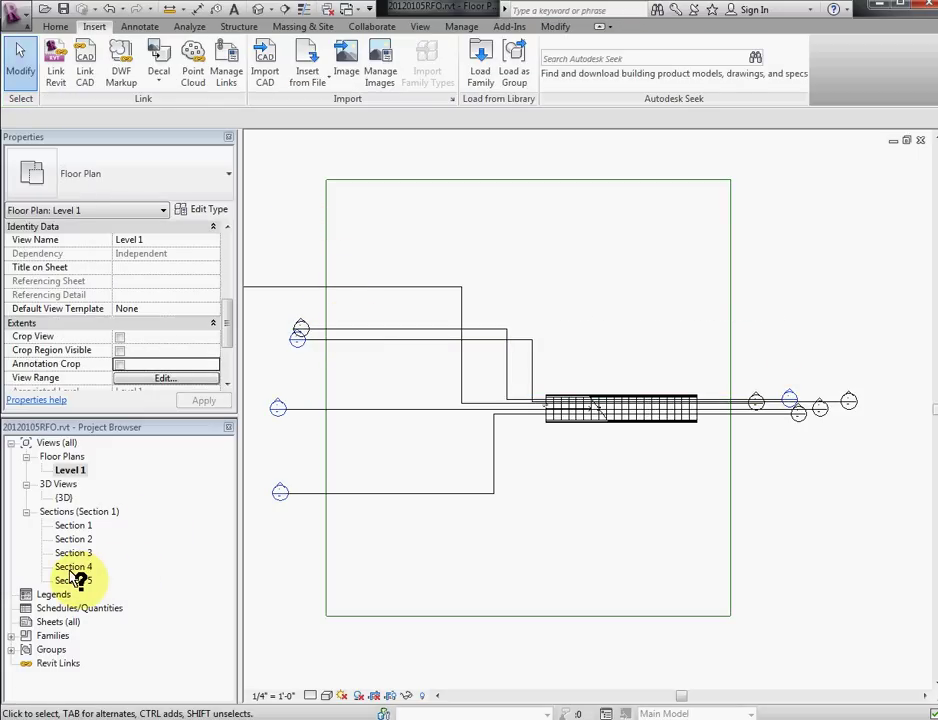
Step: Set Section 5's Scope Box to Scope Box 1 and confirm the change
{"action": "left_click", "coordinate": [78, 580]}
{"action": "scroll", "coordinate": [228, 340], "scroll_direction": "down", "scroll_amount": 1}
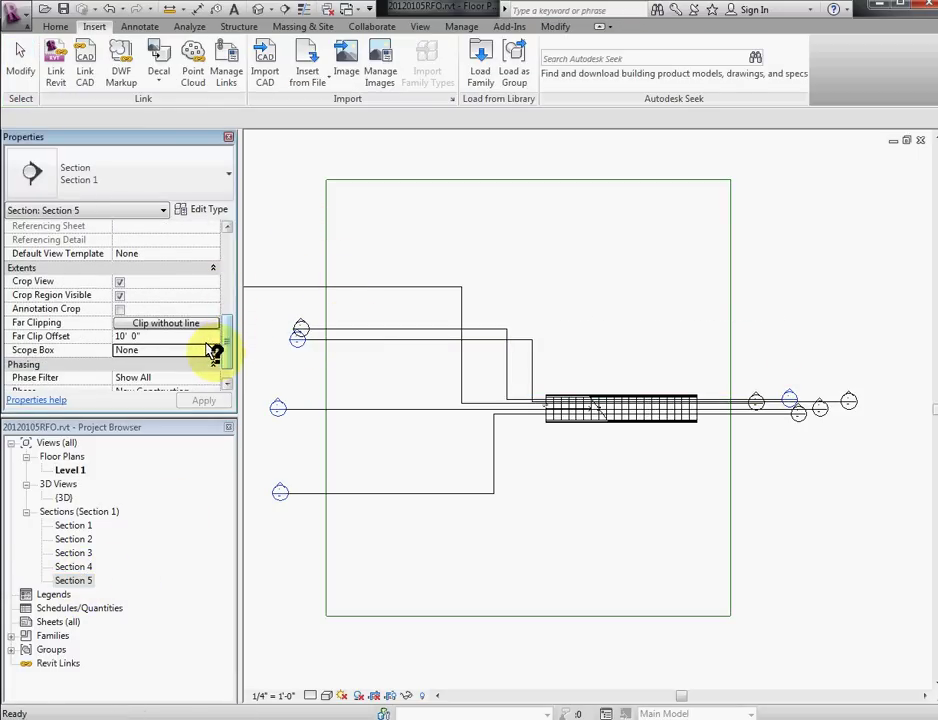
{"action": "left_click", "coordinate": [213, 351]}
{"action": "left_click", "coordinate": [150, 374]}
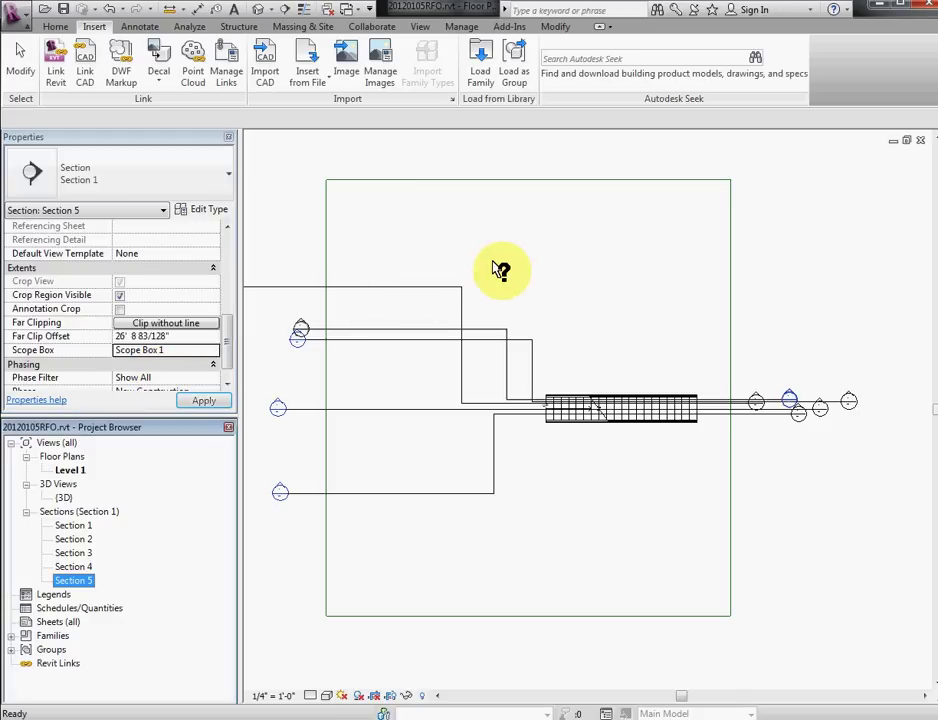
{"action": "key", "text": "Escape"}
{"action": "left_click", "coordinate": [73, 580]}
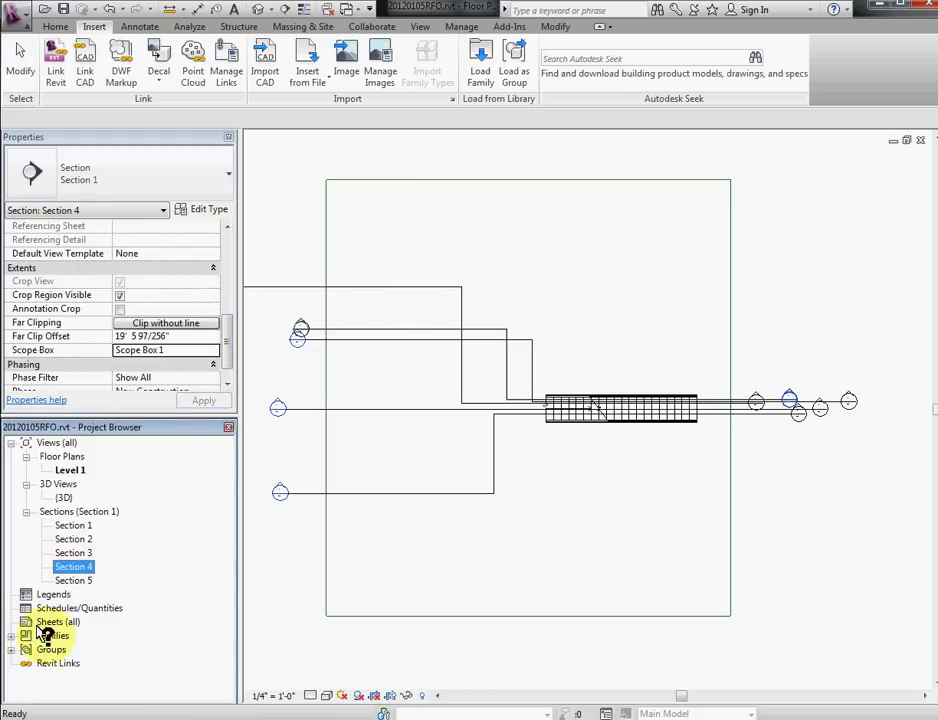
{"action": "double_click", "coordinate": [70, 580]}
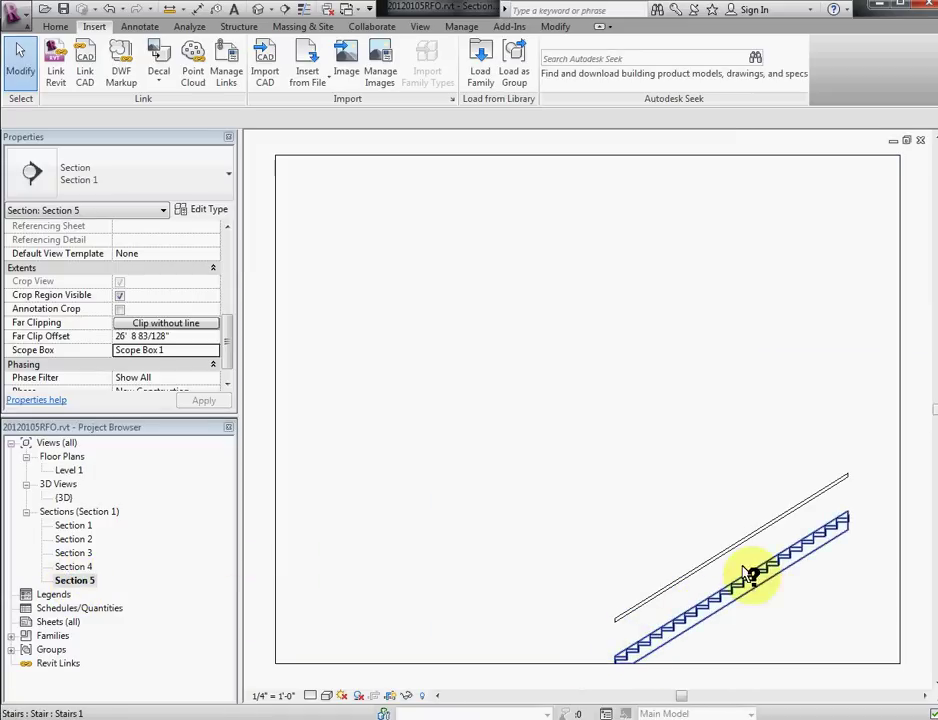
{"action": "double_click", "coordinate": [68, 470]}
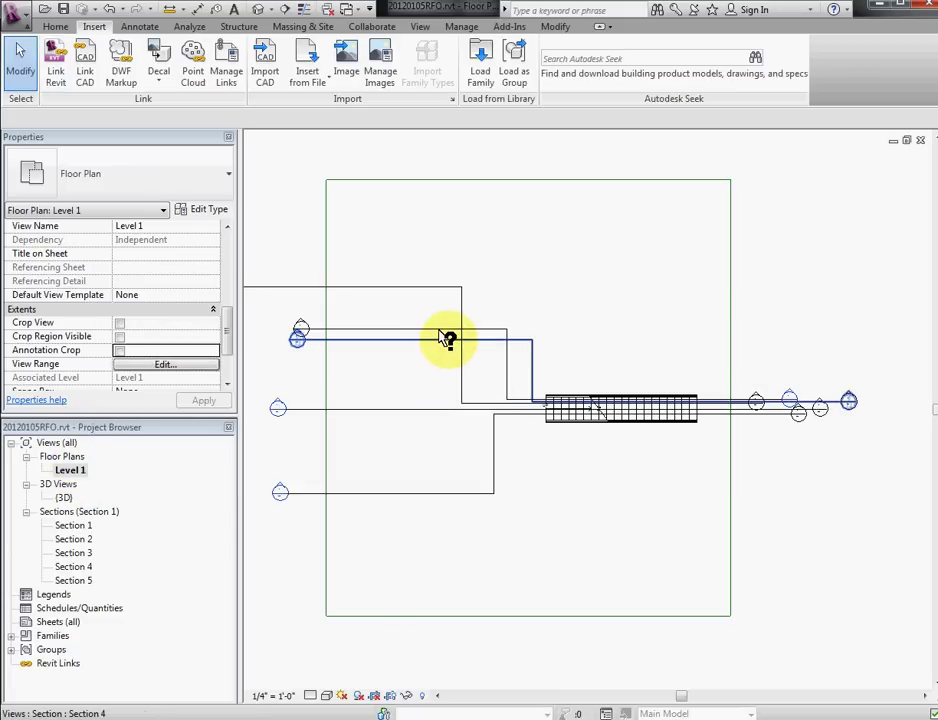
Step: Check Section 4's scope box setting, then clear the selection
{"action": "left_click", "coordinate": [447, 340]}
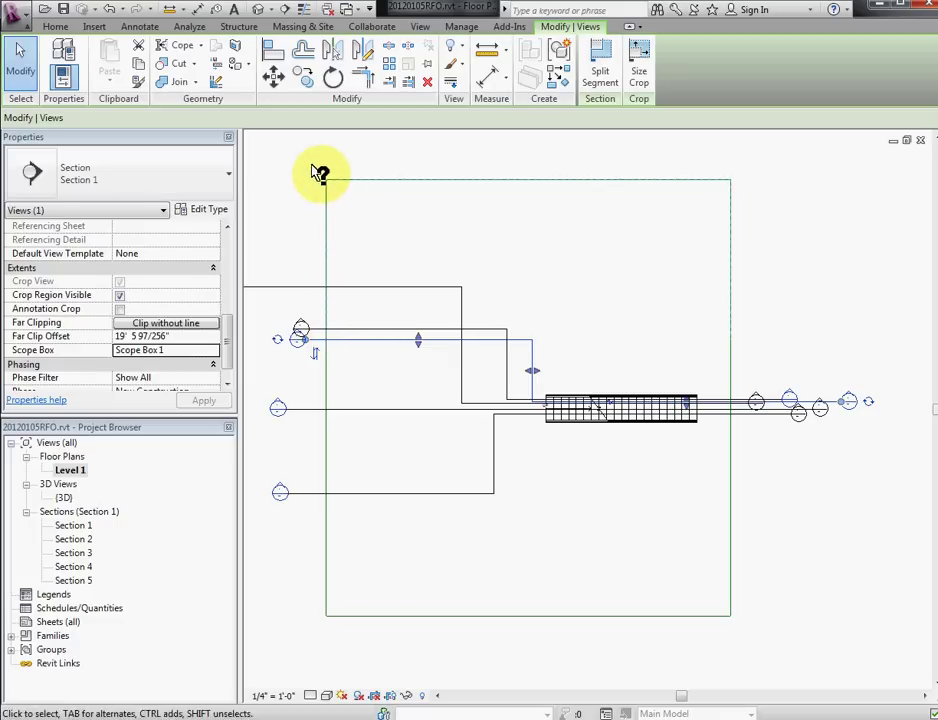
{"action": "left_click", "coordinate": [210, 347]}
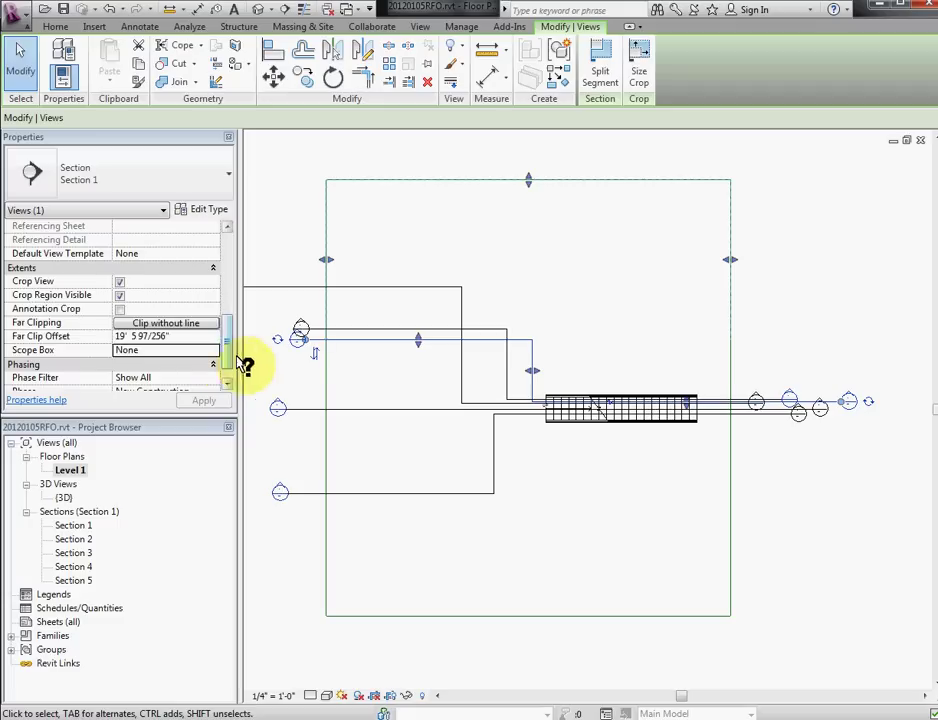
{"action": "left_click", "coordinate": [612, 361]}
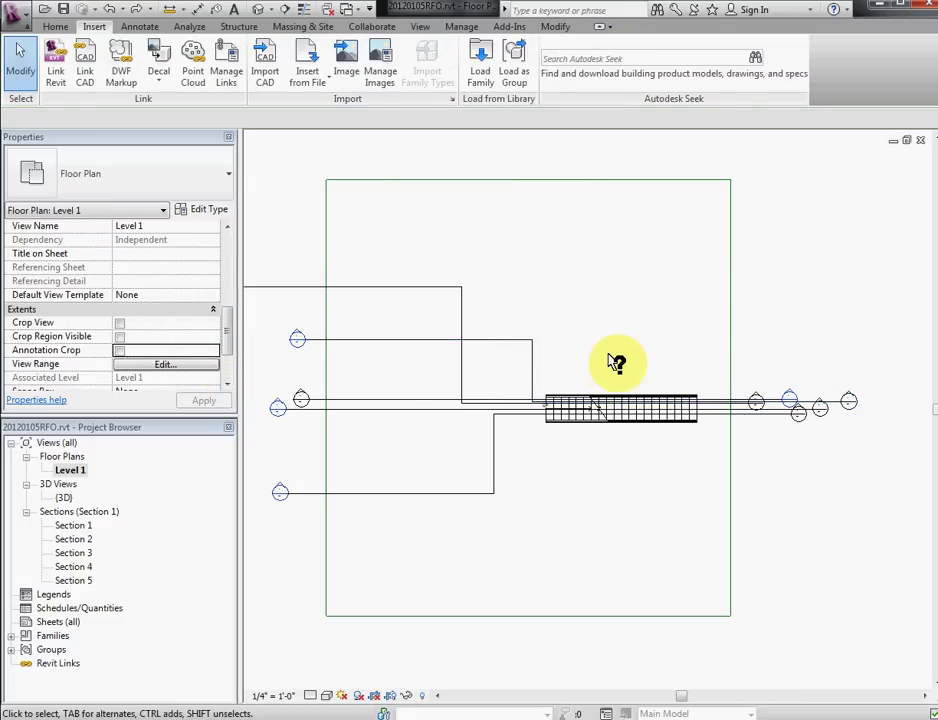
Step: Split Section 5's line and offset part of it above the stairs
{"action": "left_click", "coordinate": [397, 398]}
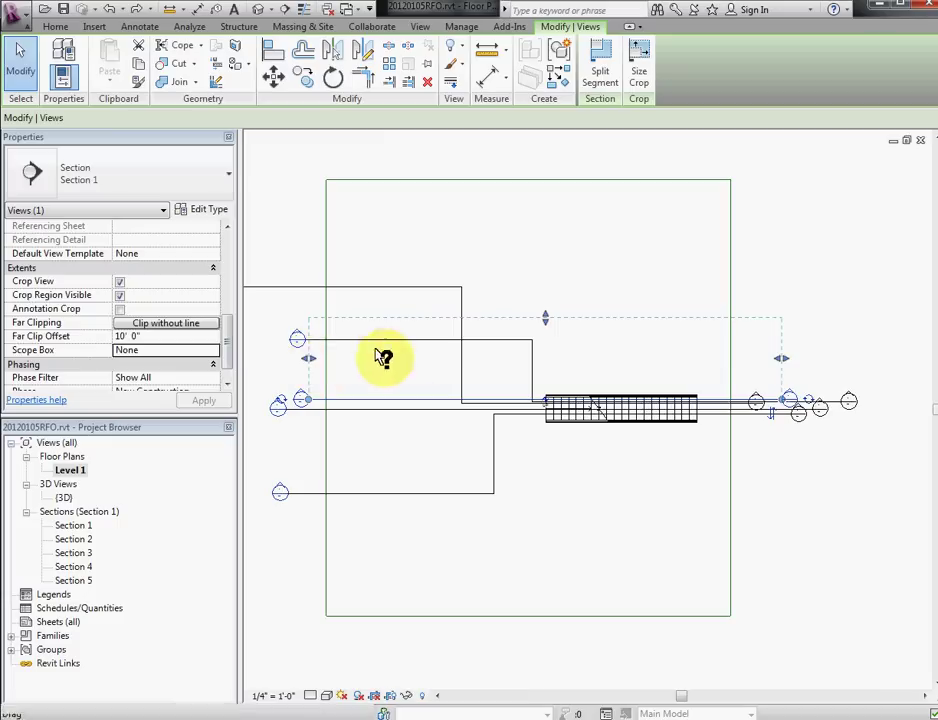
{"action": "left_click", "coordinate": [598, 88]}
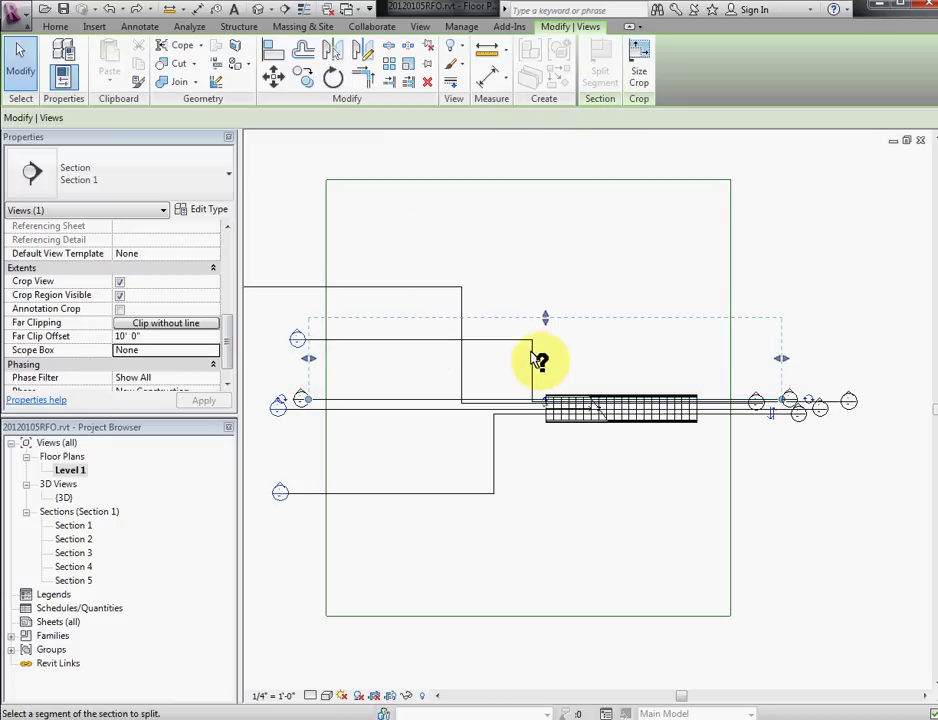
{"action": "left_click", "coordinate": [498, 400]}
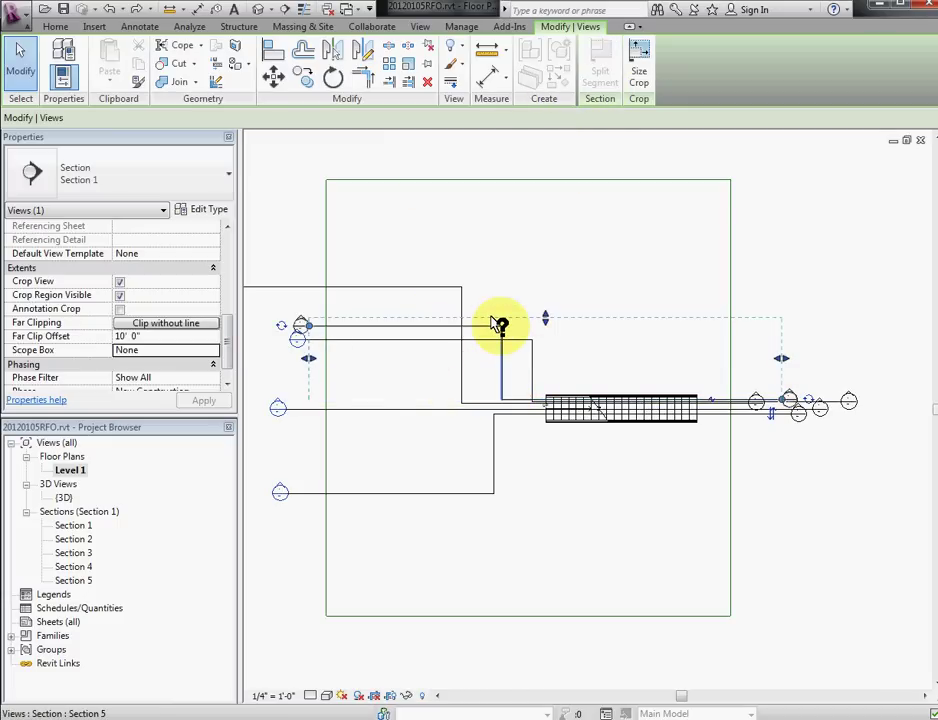
{"action": "left_click", "coordinate": [498, 330]}
Step: Assign Scope Box 1 to Section 5 and deselect it
{"action": "left_click", "coordinate": [212, 350]}
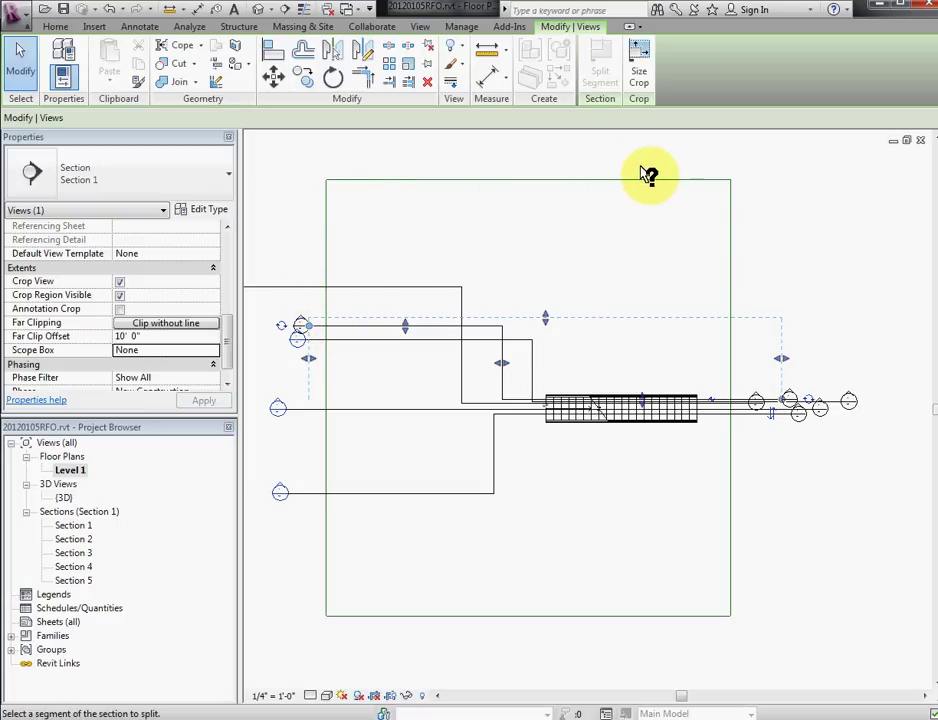
{"action": "left_click", "coordinate": [205, 348]}
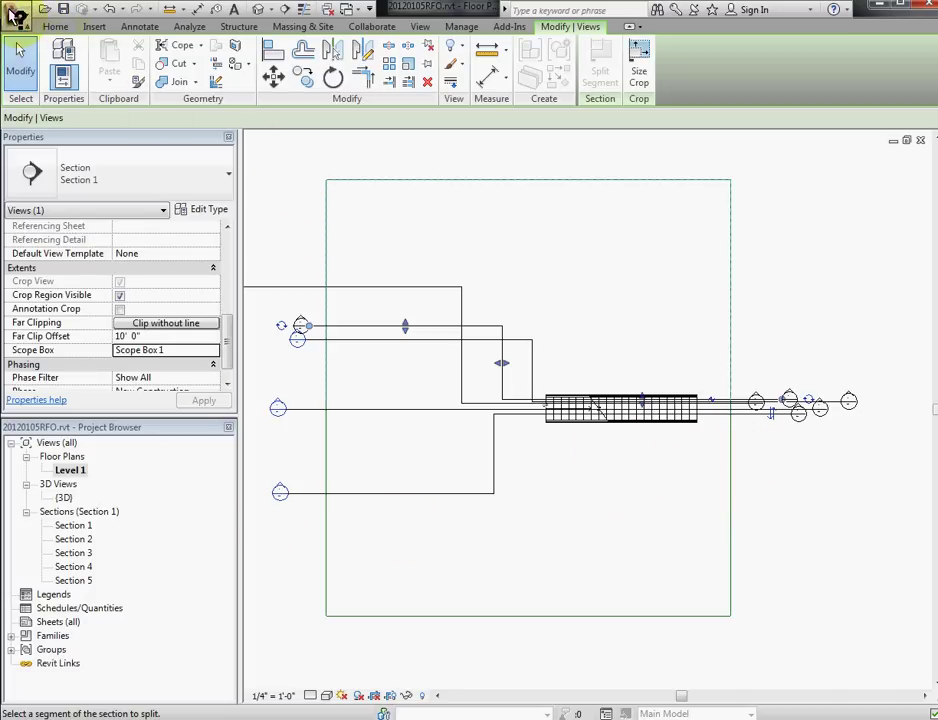
{"action": "left_click", "coordinate": [14, 16]}
{"action": "left_click", "coordinate": [14, 16]}
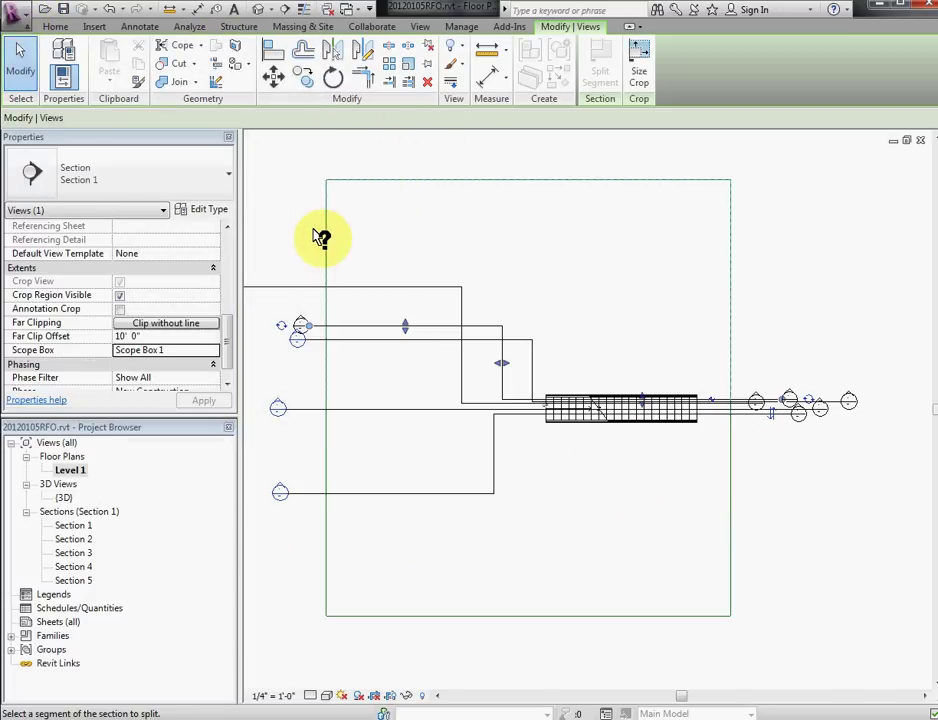
{"action": "left_click", "coordinate": [22, 48]}
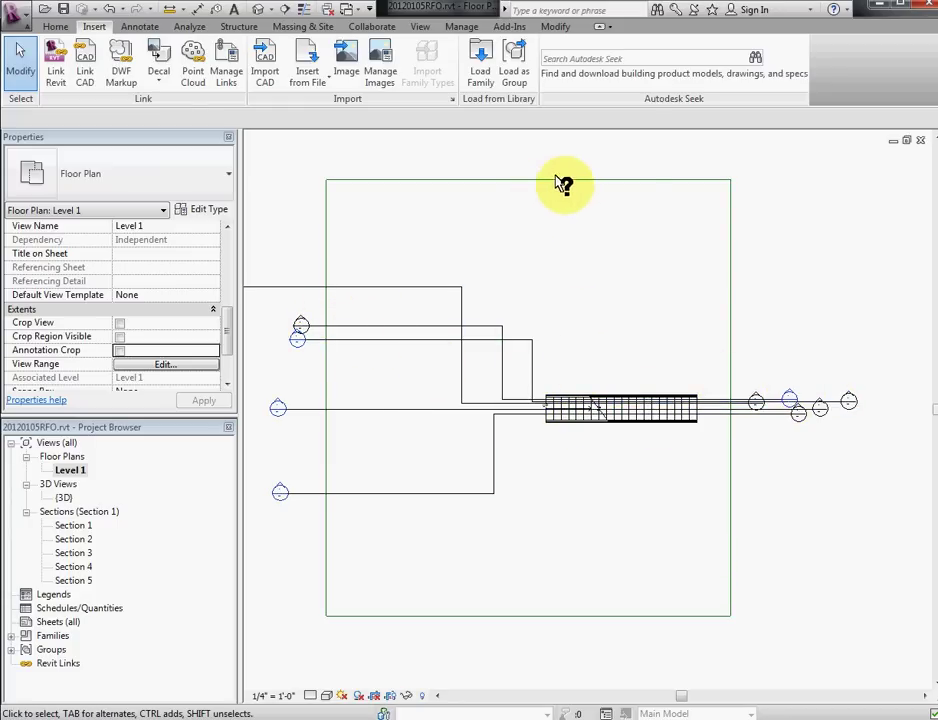
{"action": "left_click", "coordinate": [526, 340]}
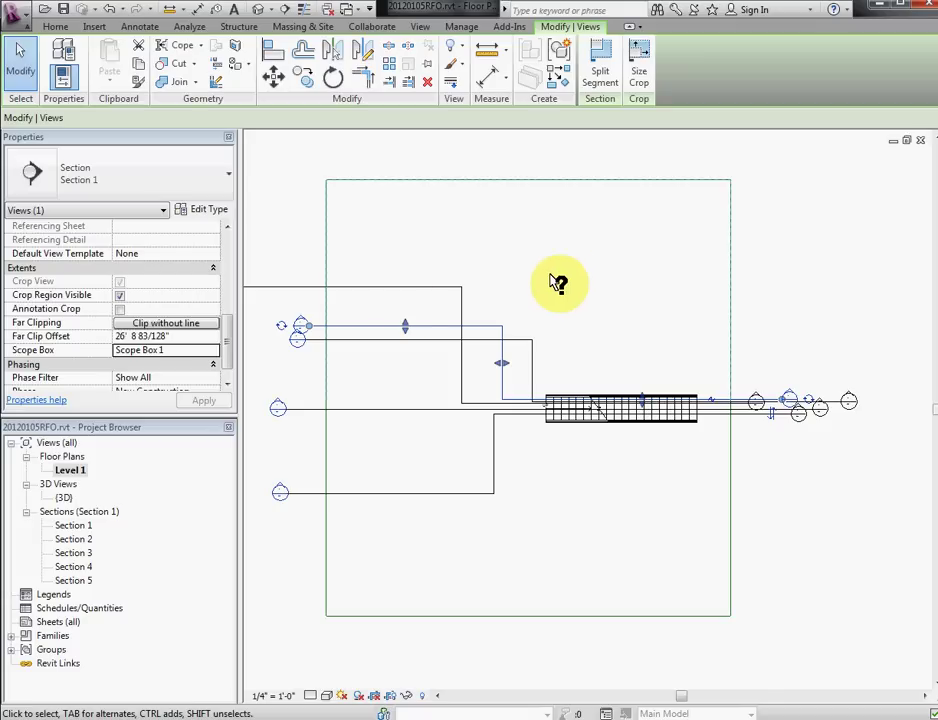
{"action": "key", "text": "Escape"}
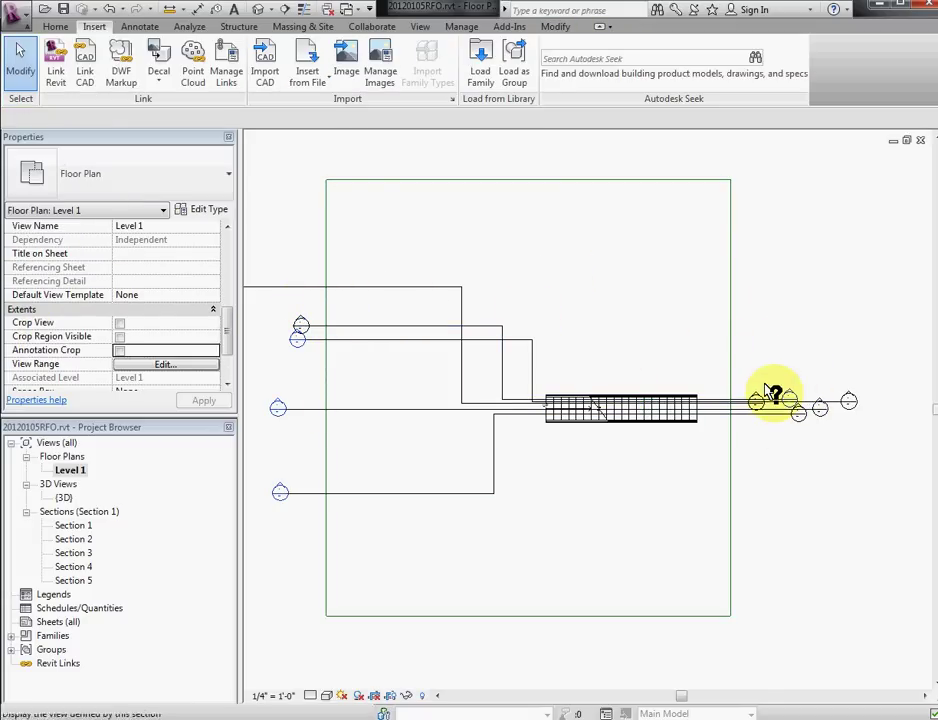